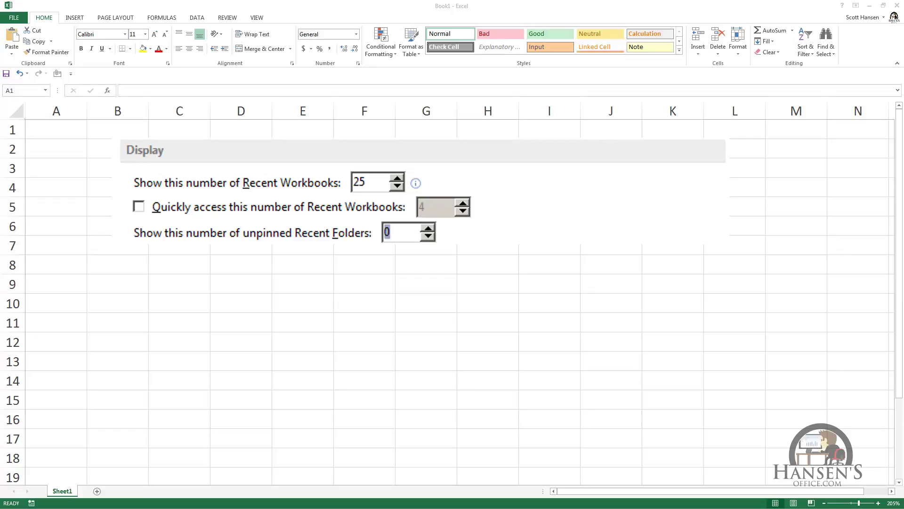
- Copy the file path of Book5 from the recent workbooks list to the clipboard
click(56, 130)
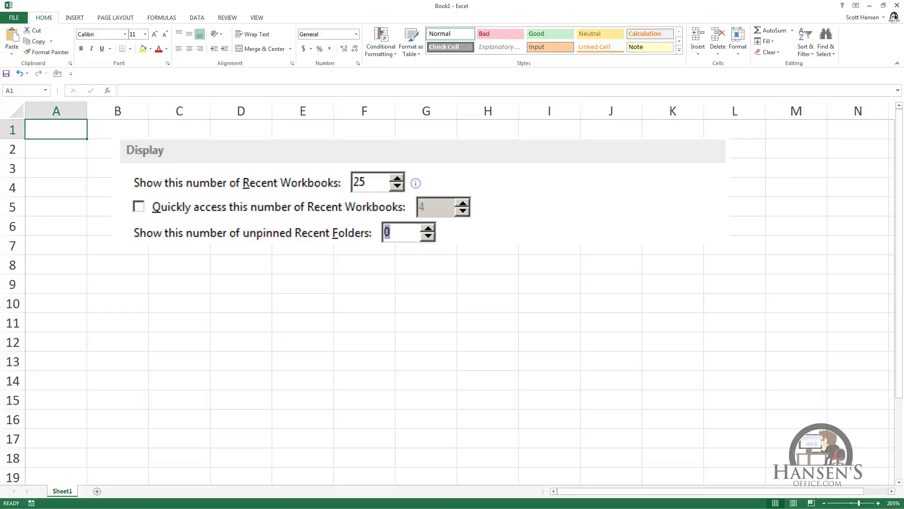
key(alt+f)
key(r)
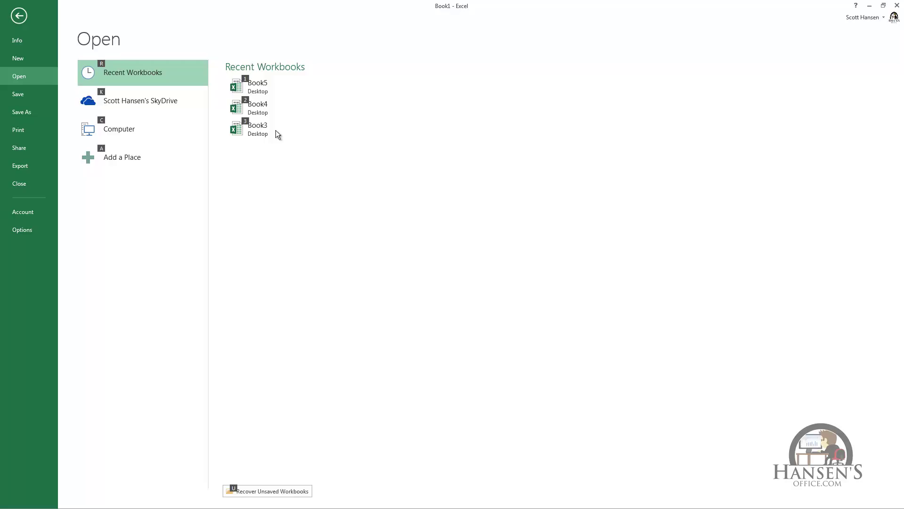
right_click(264, 87)
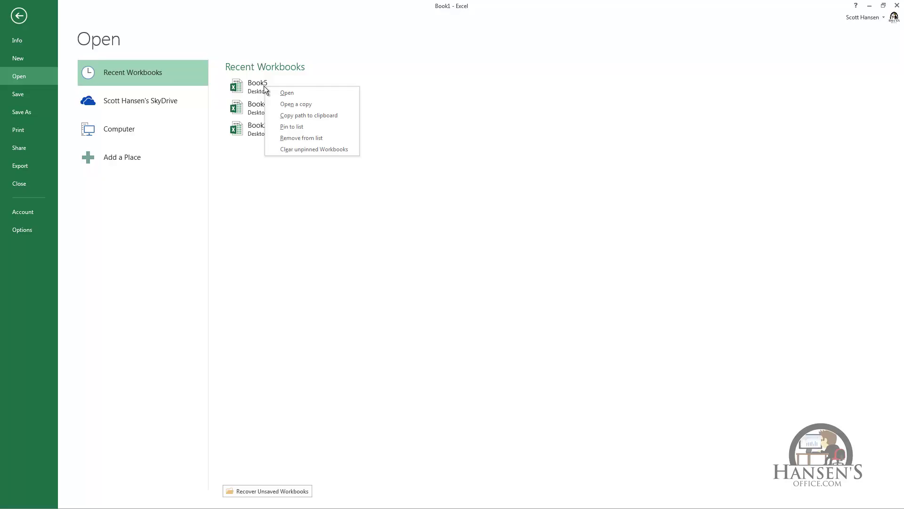
click(309, 115)
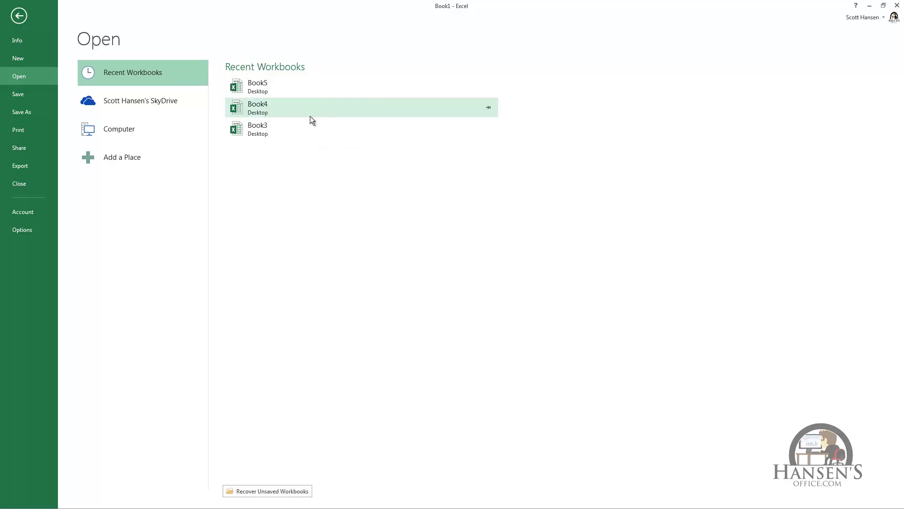
- Pin Book4 to the recent workbooks list, and pin and unpin Book5
right_click(261, 108)
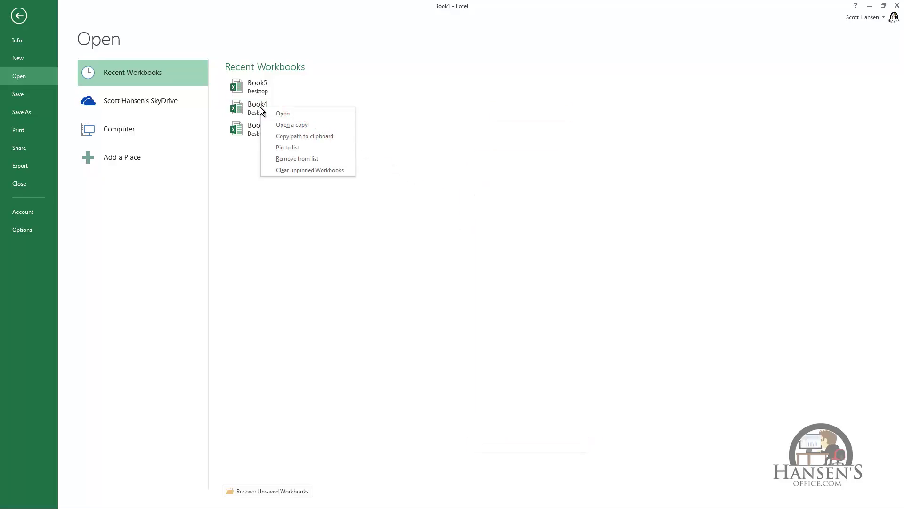
click(285, 148)
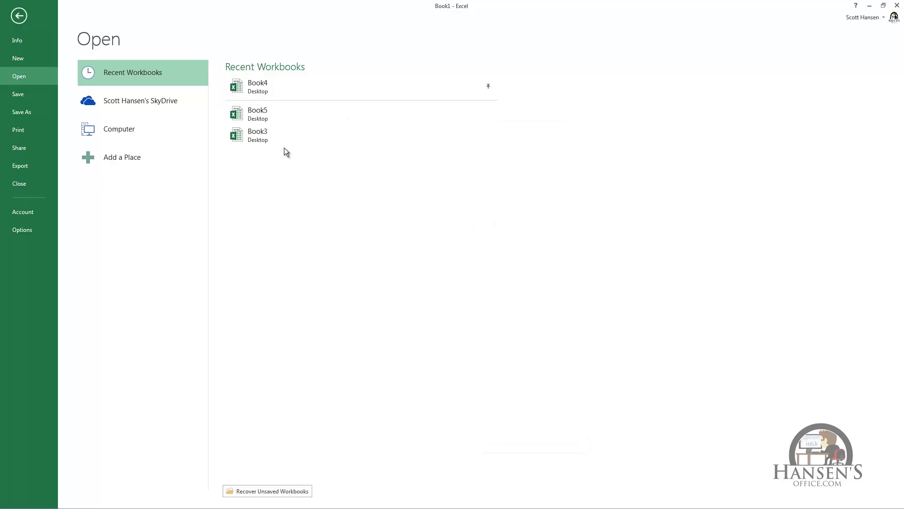
click(487, 113)
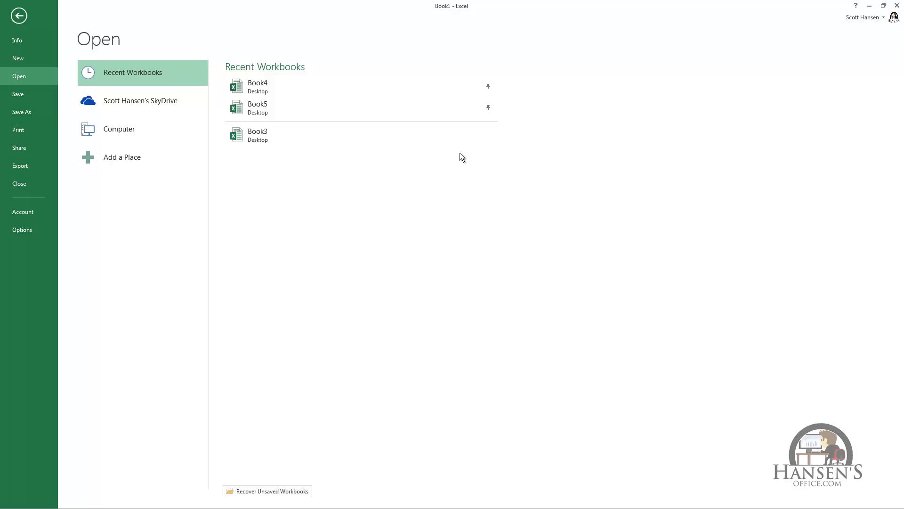
click(487, 109)
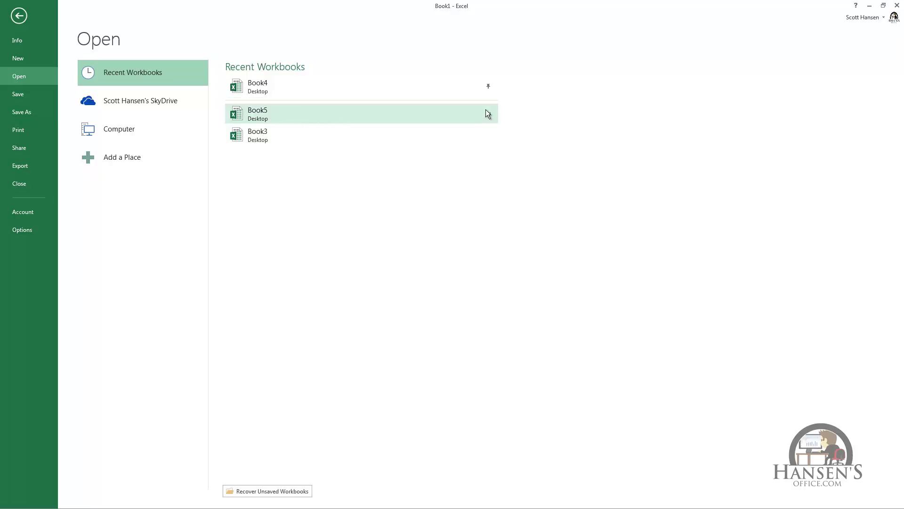
- Remove Book5 from the recent workbooks list and clear all remaining unpinned workbooks
right_click(251, 114)
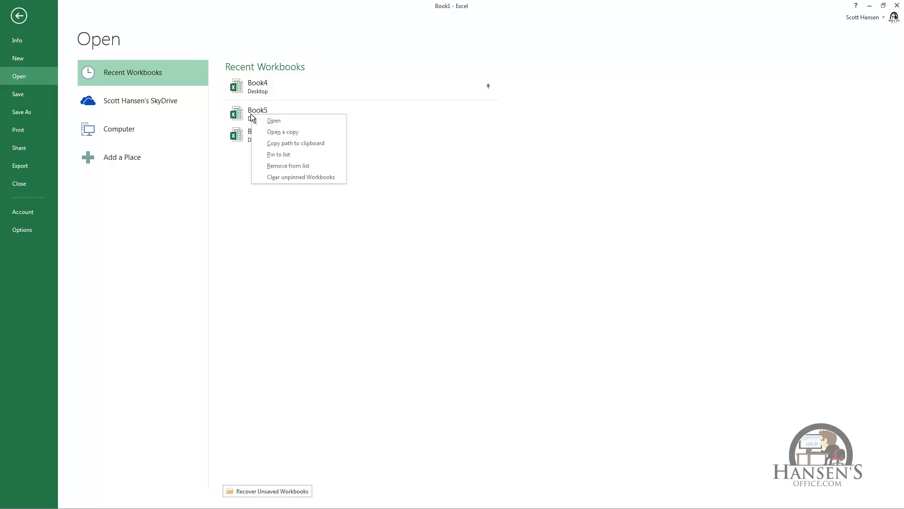
click(285, 167)
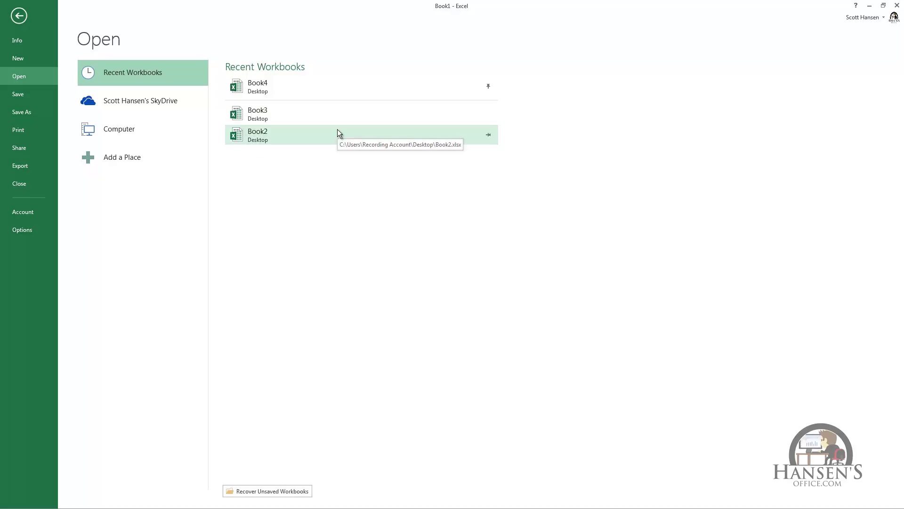
right_click(260, 117)
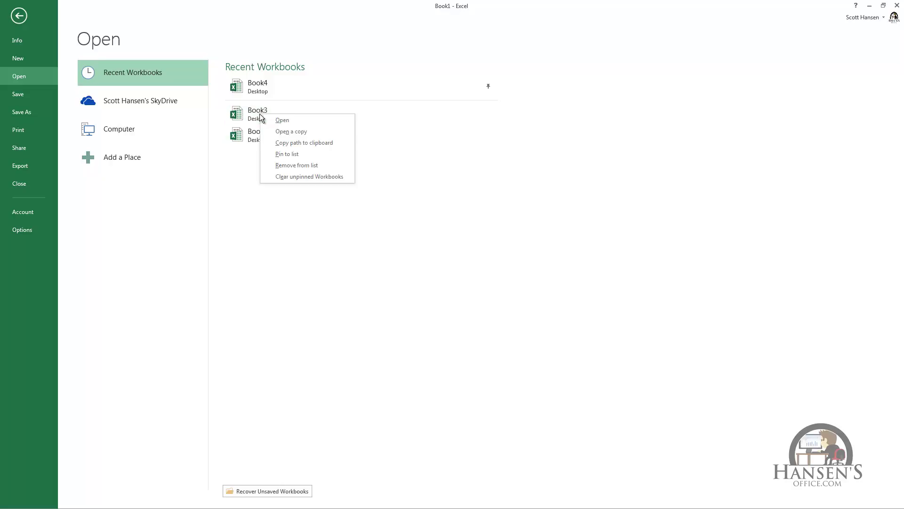
click(305, 176)
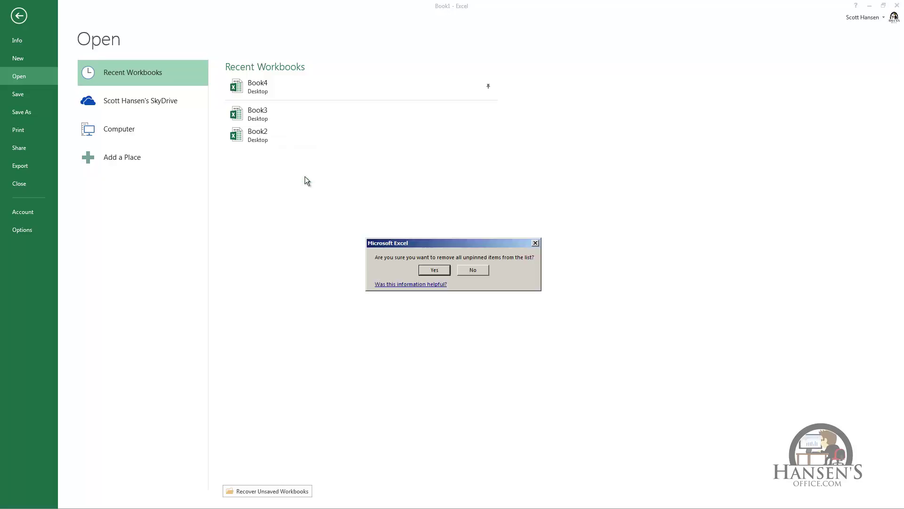
click(439, 271)
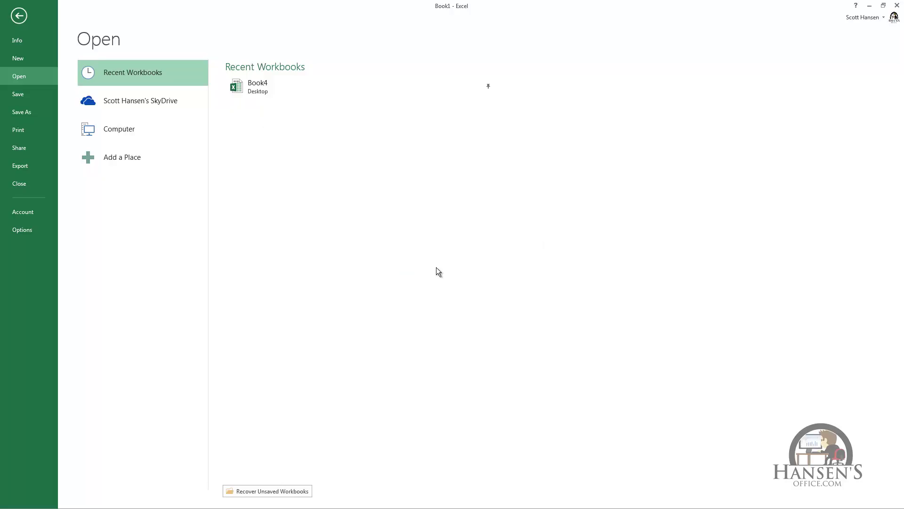
- Unpin Book4 and clear it from the recent workbooks list with the unpinned workbooks
click(489, 86)
right_click(262, 90)
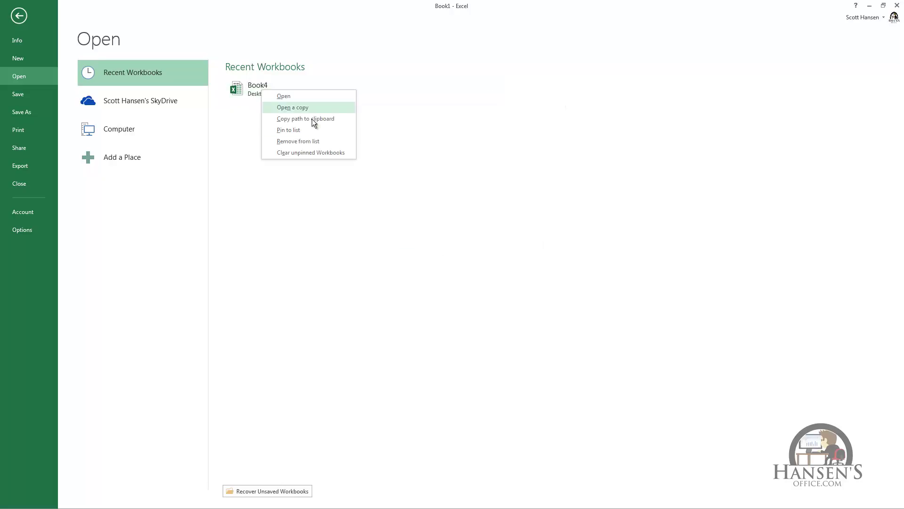
click(314, 152)
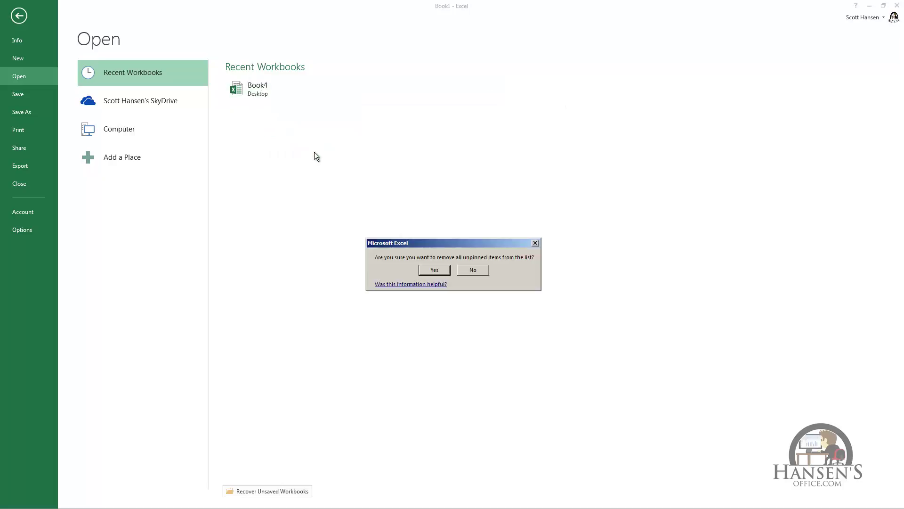
click(434, 270)
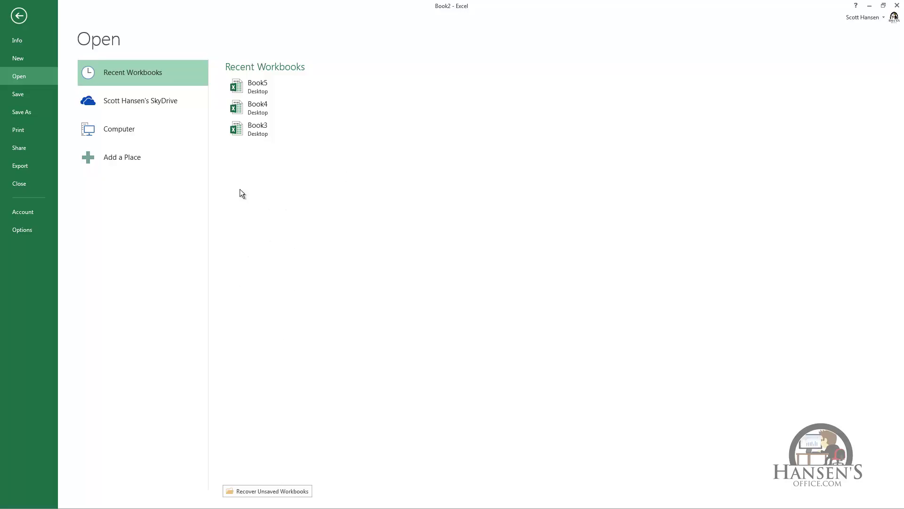
- Set the number of recent workbooks shown to 7 in the advanced display options
click(27, 229)
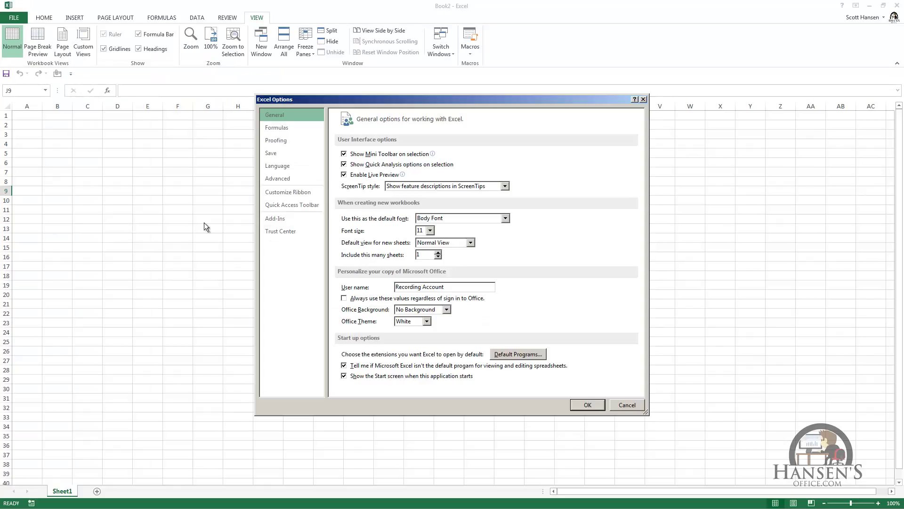
click(284, 179)
drag(638, 167, 642, 253)
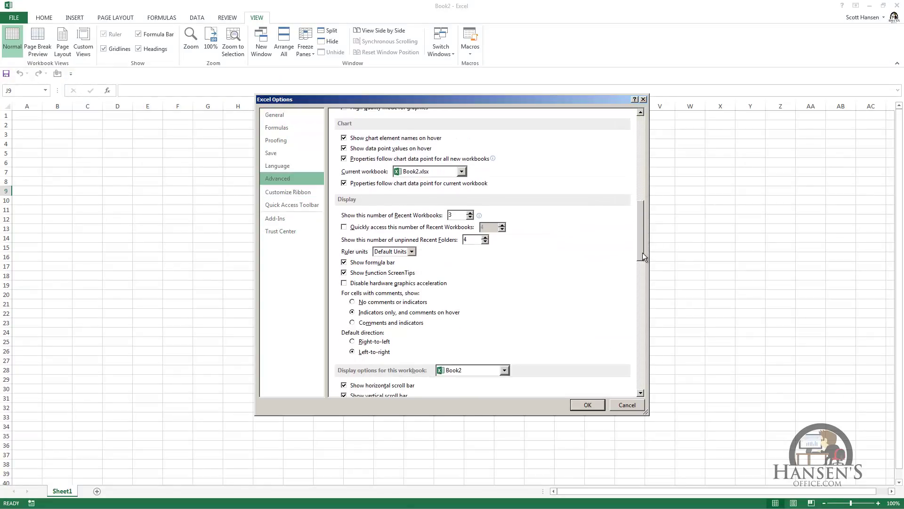
click(470, 213)
click(470, 214)
click(470, 213)
click(470, 214)
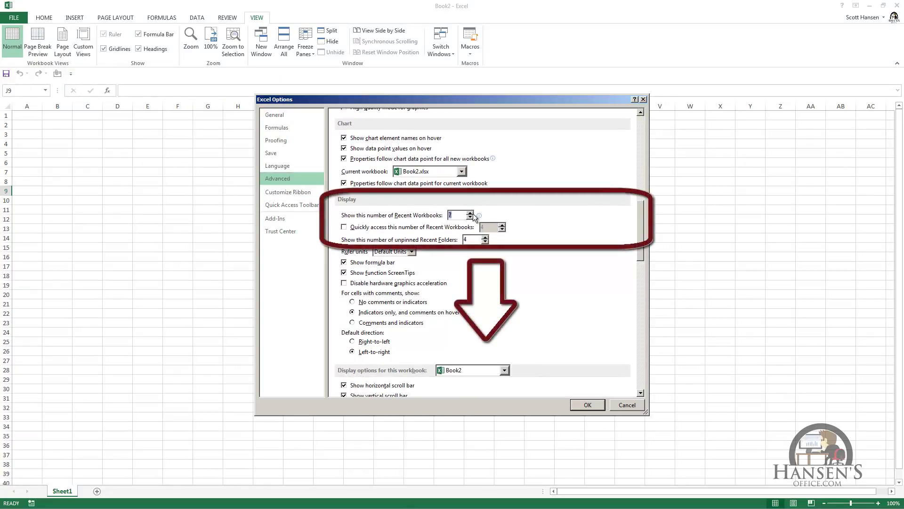
click(588, 405)
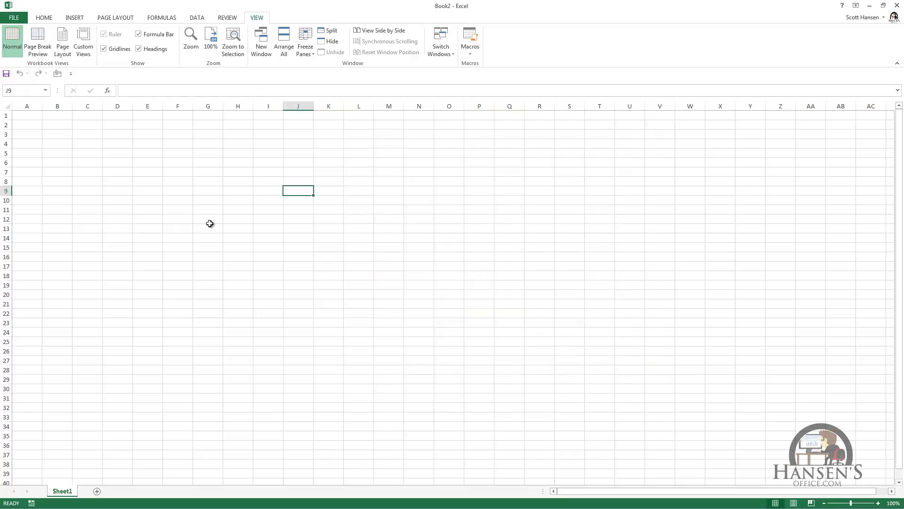
- Check the recent workbooks list and enable quick access to 4 recent workbooks in the advanced display options
key(alt+f)
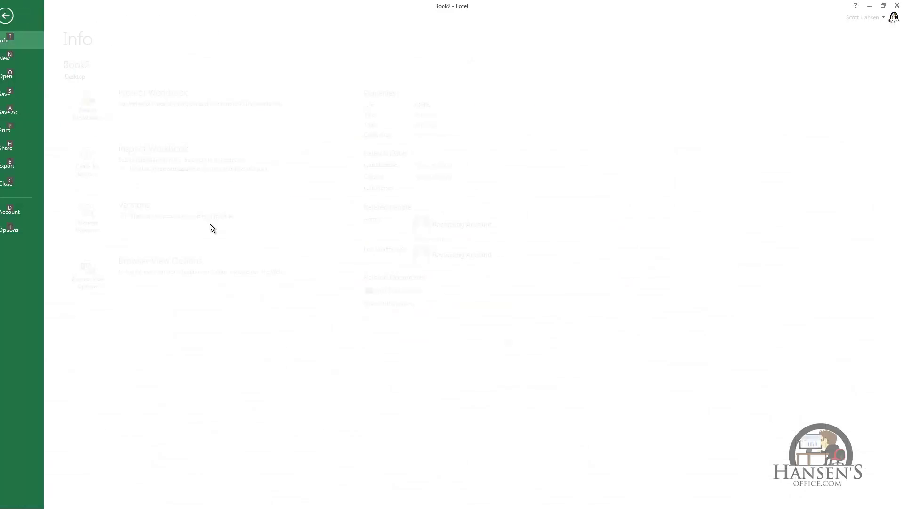
key(o)
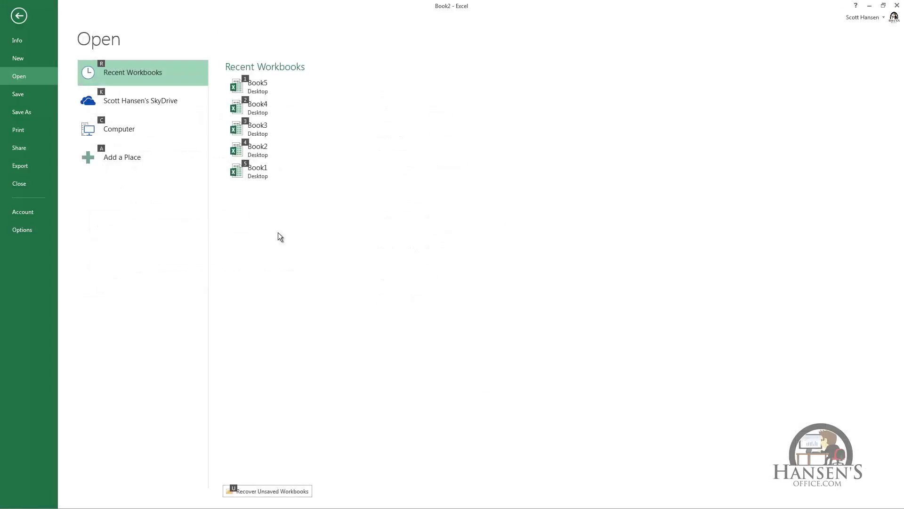
key(alt)
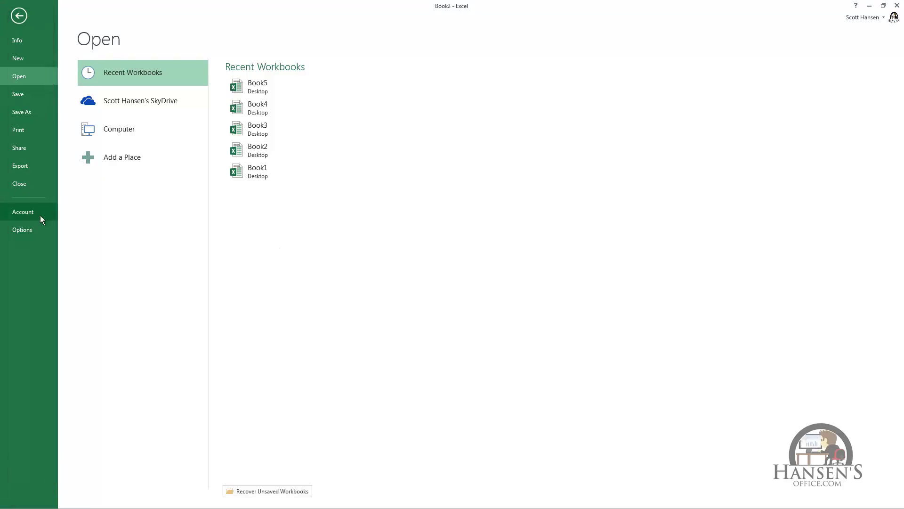
click(25, 225)
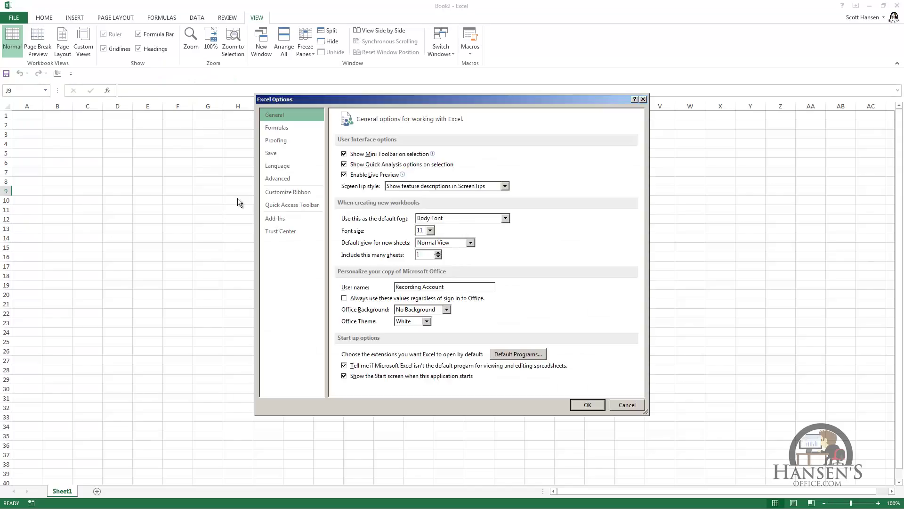
click(280, 183)
drag(643, 149, 632, 241)
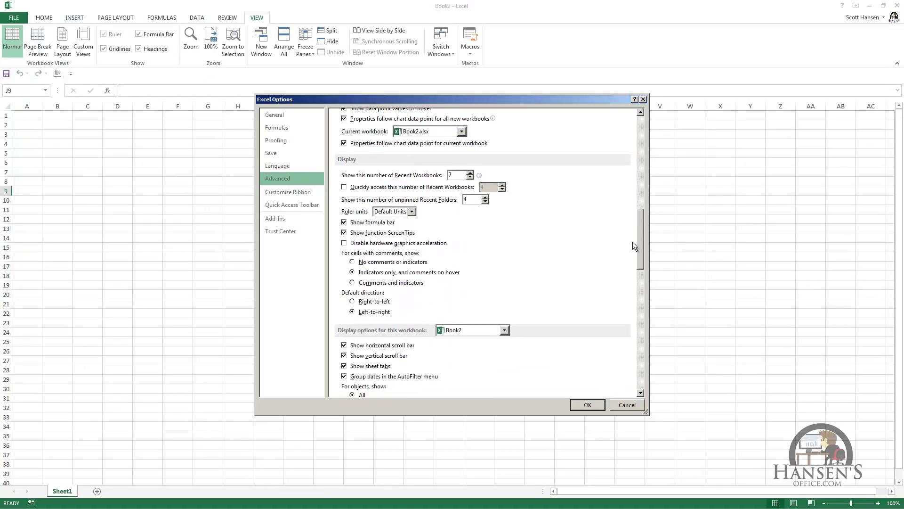
click(345, 187)
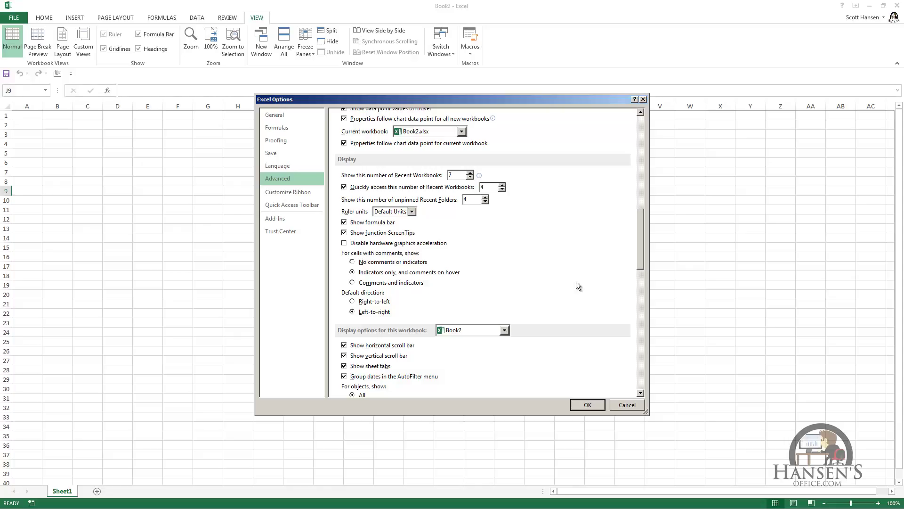
click(588, 405)
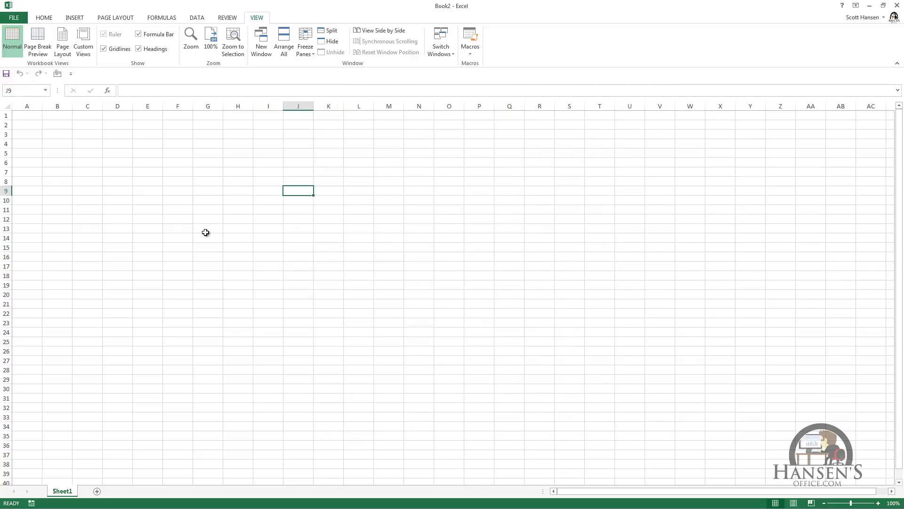
- Start saving Book2 to the Desktop from the recent folders list and cancel the save
key(alt)
key(f)
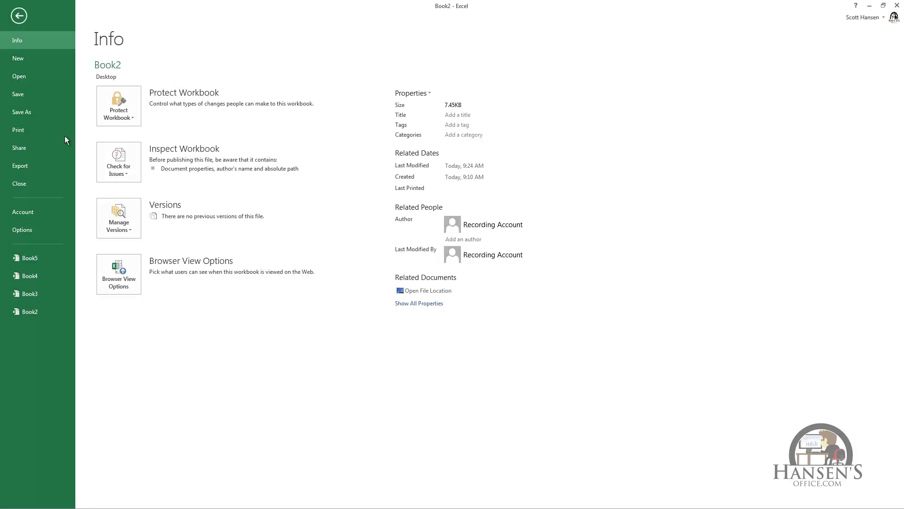
click(32, 114)
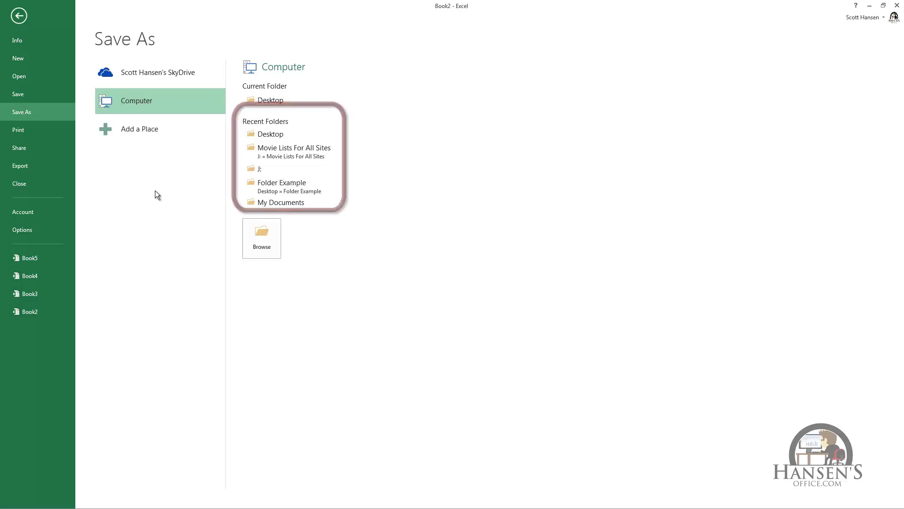
right_click(263, 136)
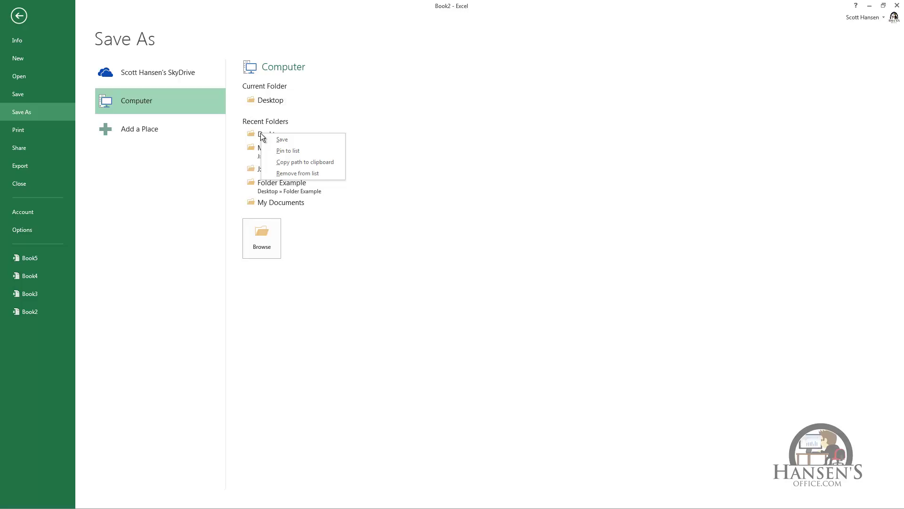
click(284, 139)
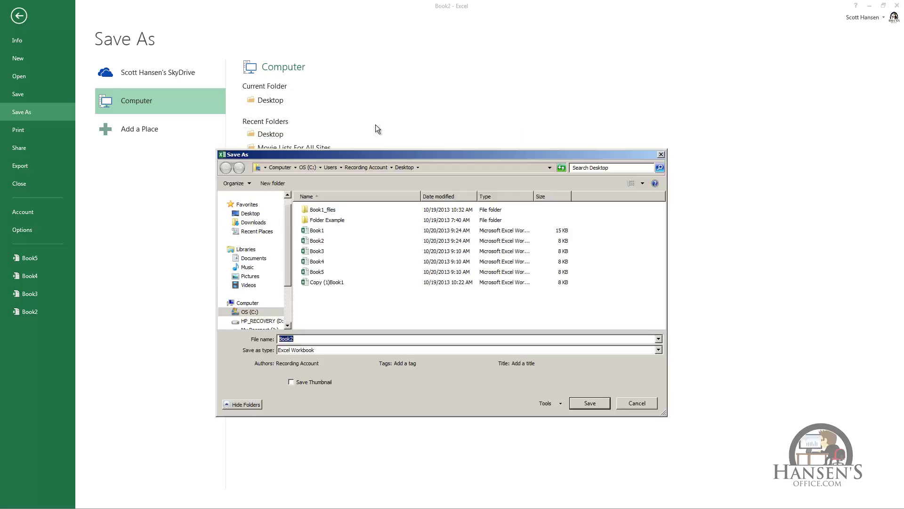
click(633, 400)
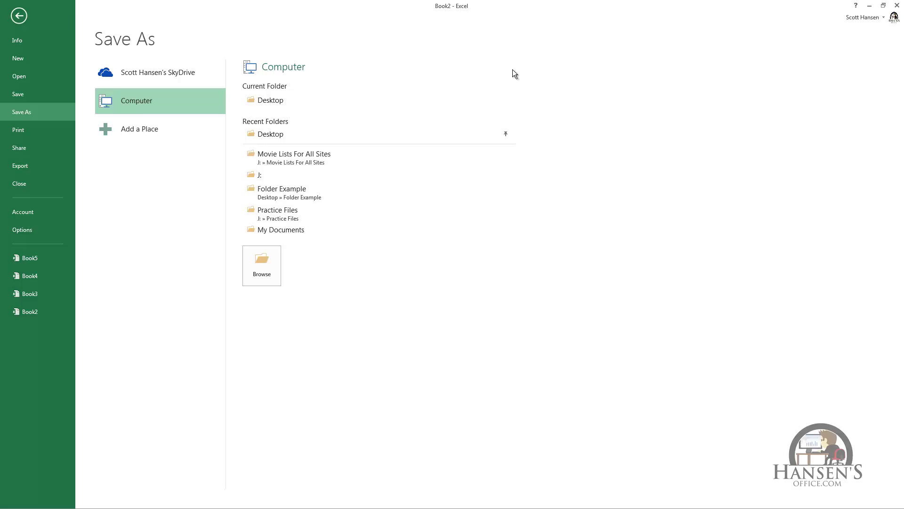
- Look for recoverable unsaved workbooks and close the file browser without opening anything
click(38, 76)
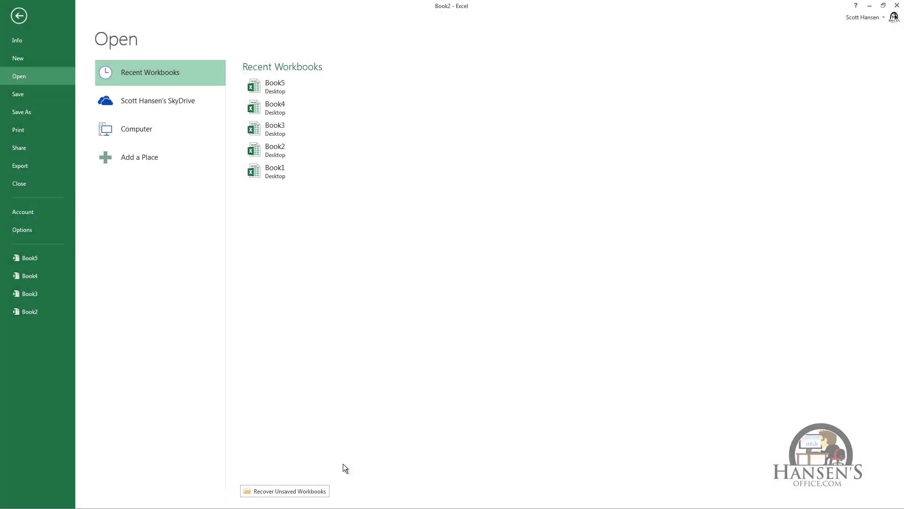
click(307, 489)
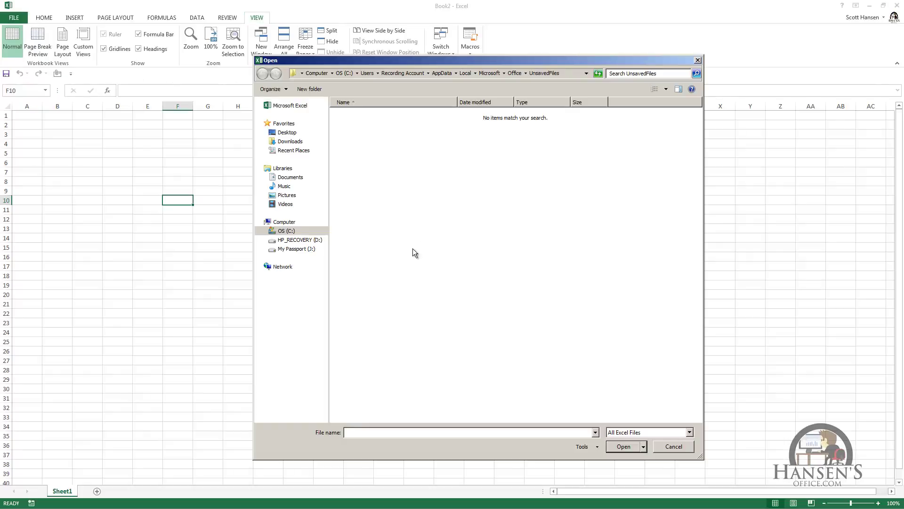
click(672, 446)
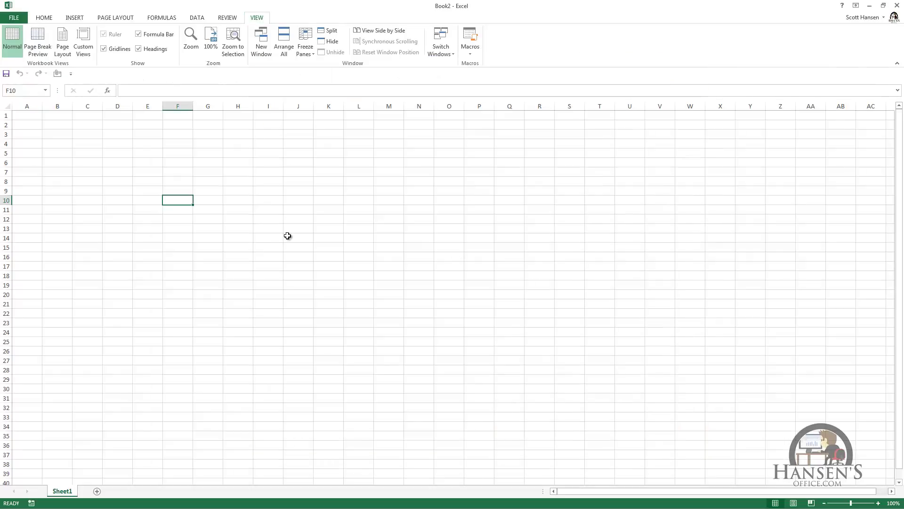